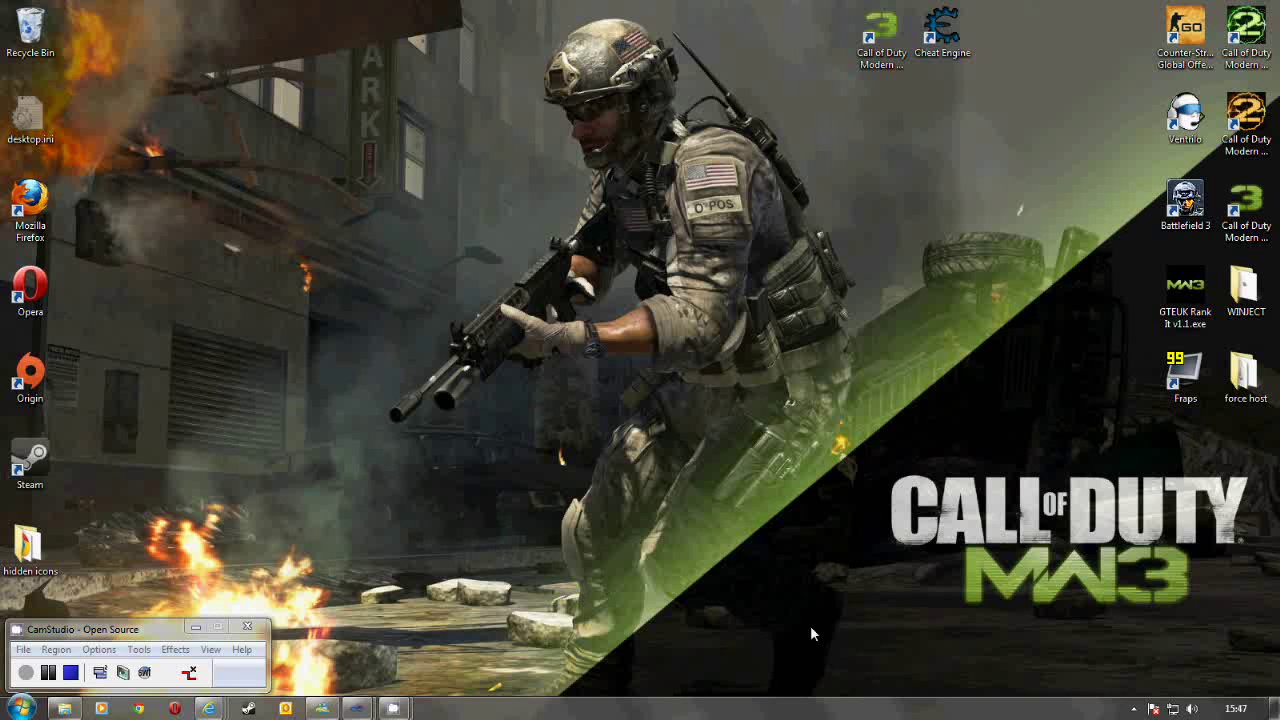
Launch Modern Warfare 3 and Cheat Engine 6.2 from their desktop shortcuts
double_click(882, 42)
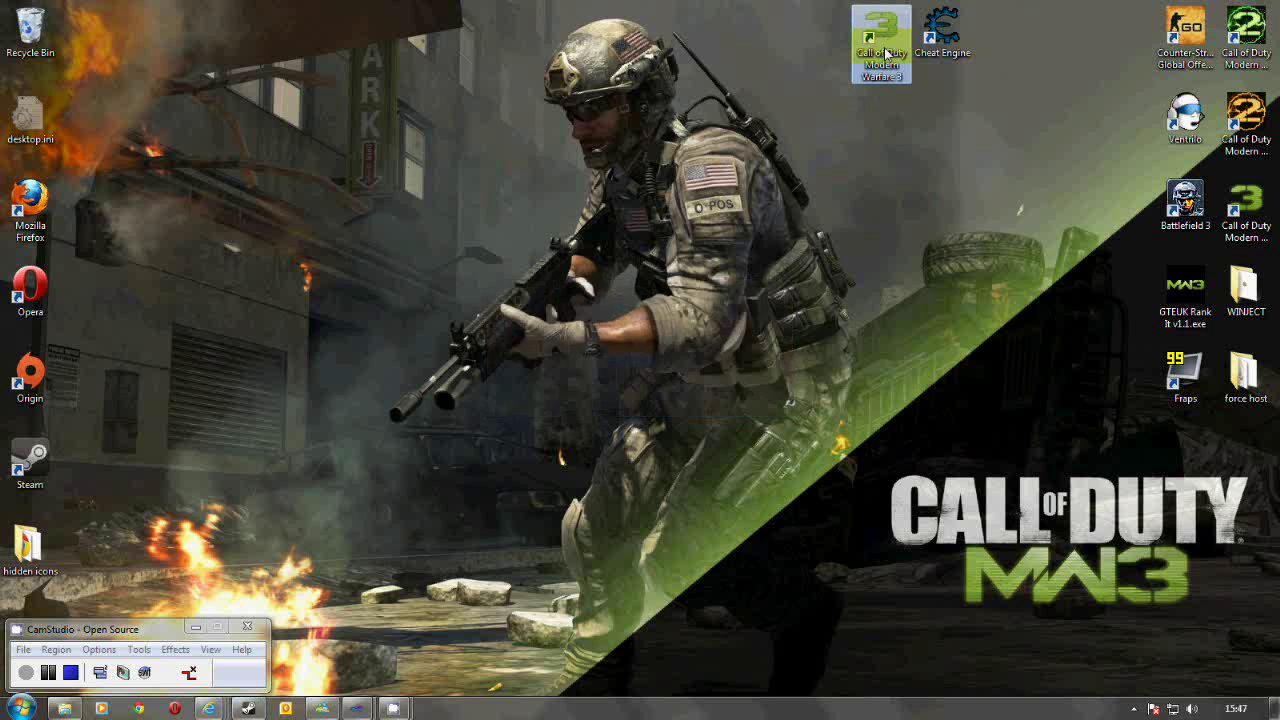
click(938, 50)
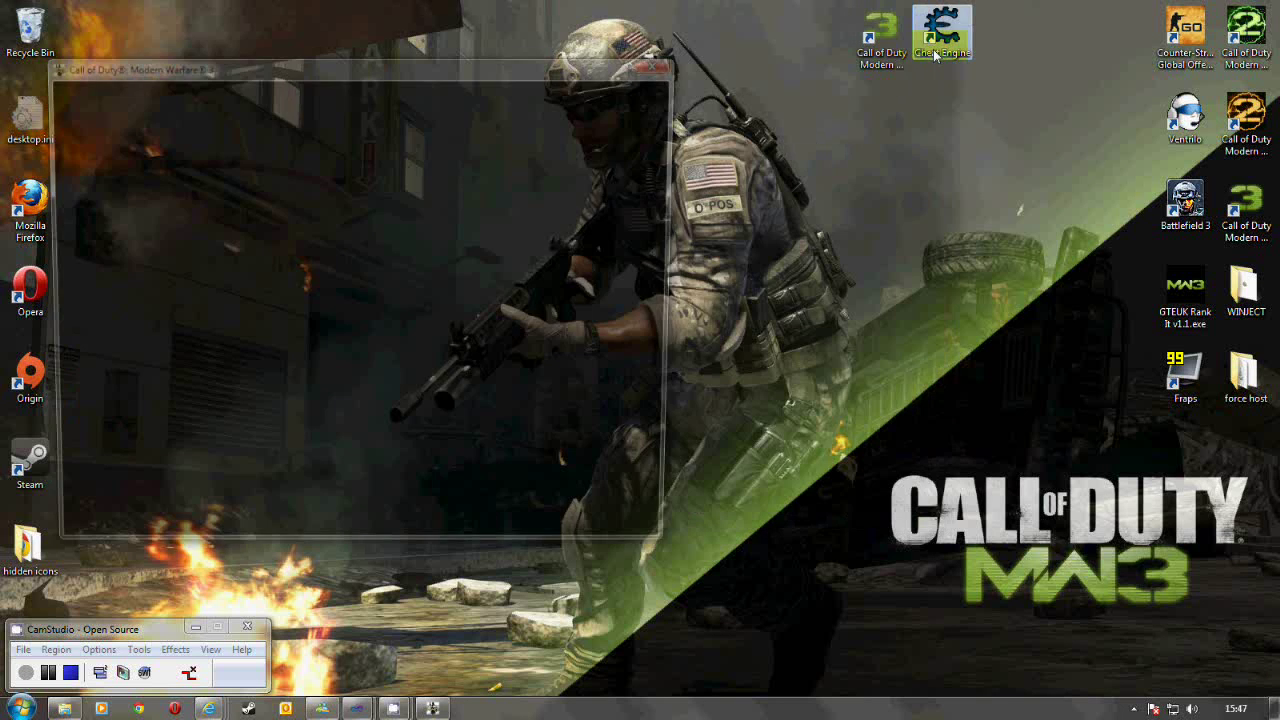
double_click(937, 50)
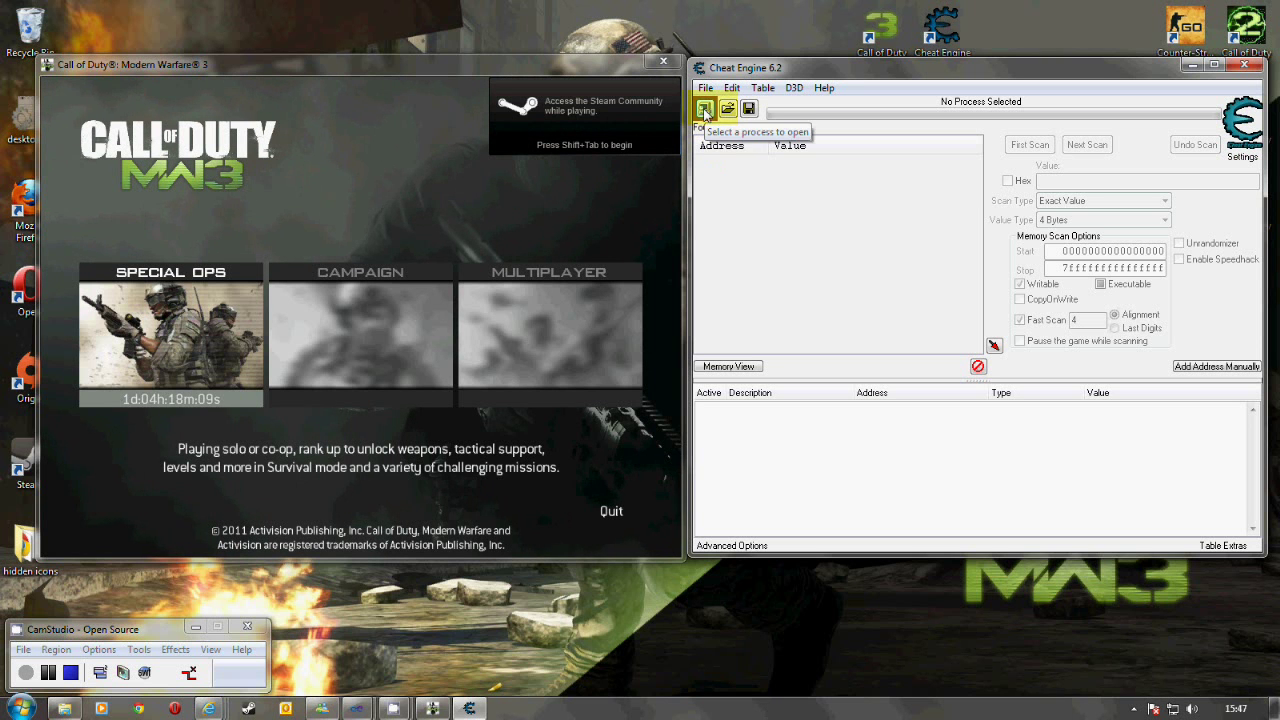
Attach Cheat Engine to the game process 00002190-iw5sp.exe from the process list
click(705, 109)
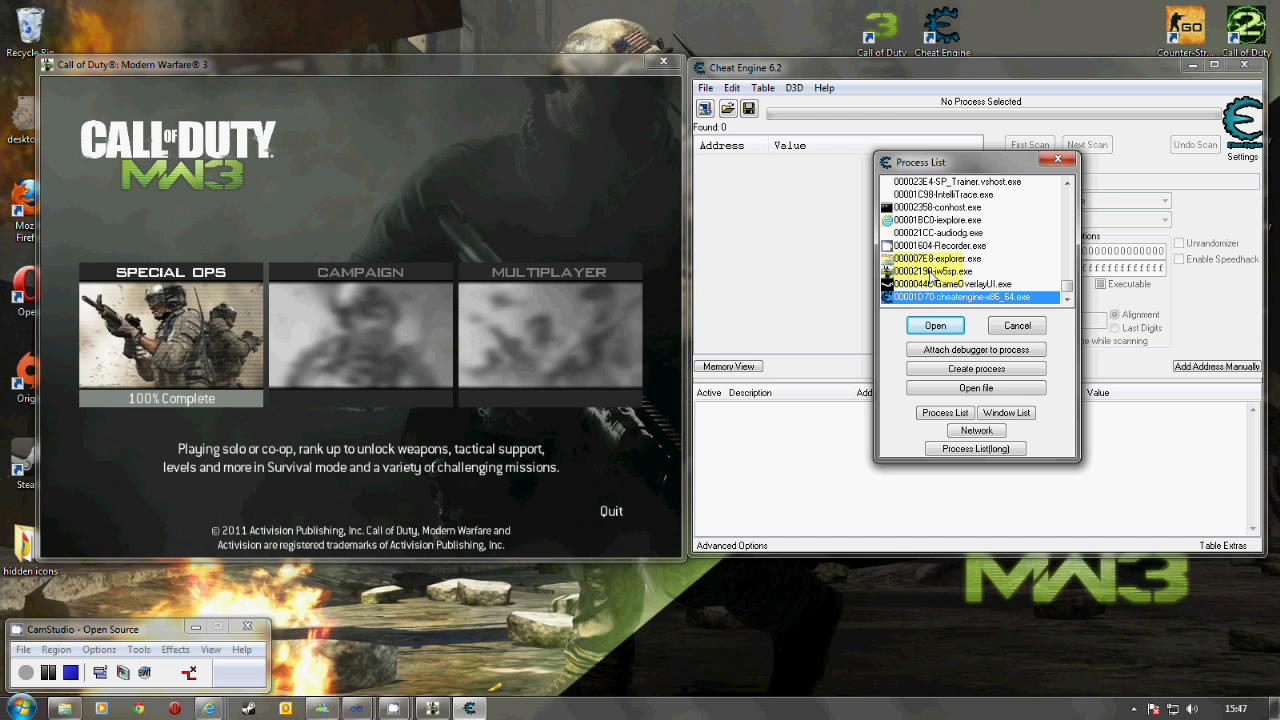
click(930, 272)
double_click(930, 272)
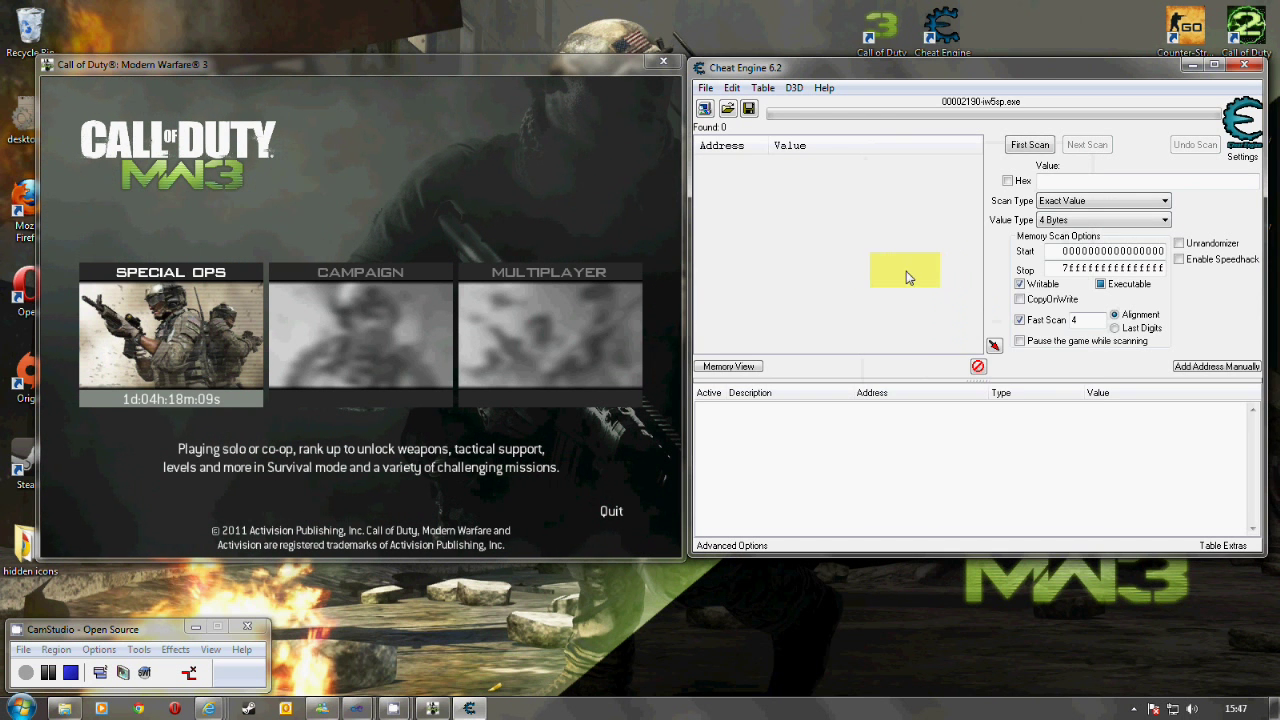
Start a solo Special Ops Survival game on the on-disc Resistance map
click(195, 327)
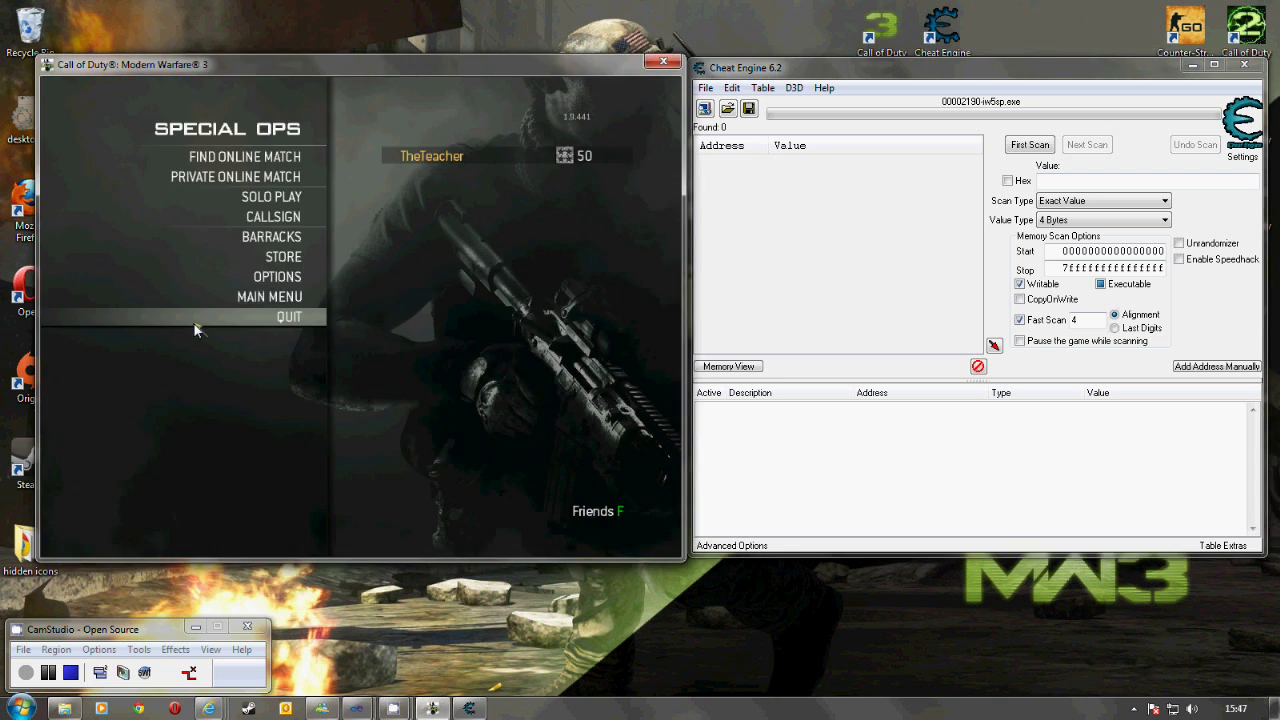
click(296, 200)
click(271, 305)
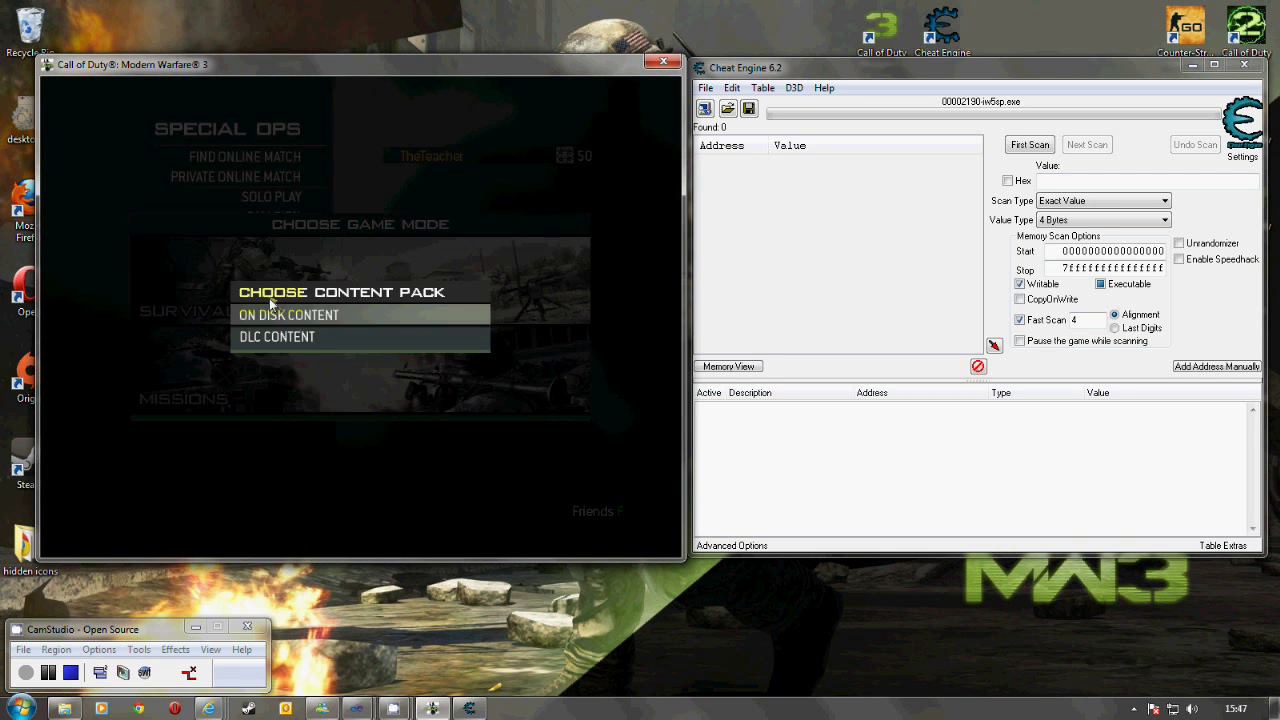
click(280, 316)
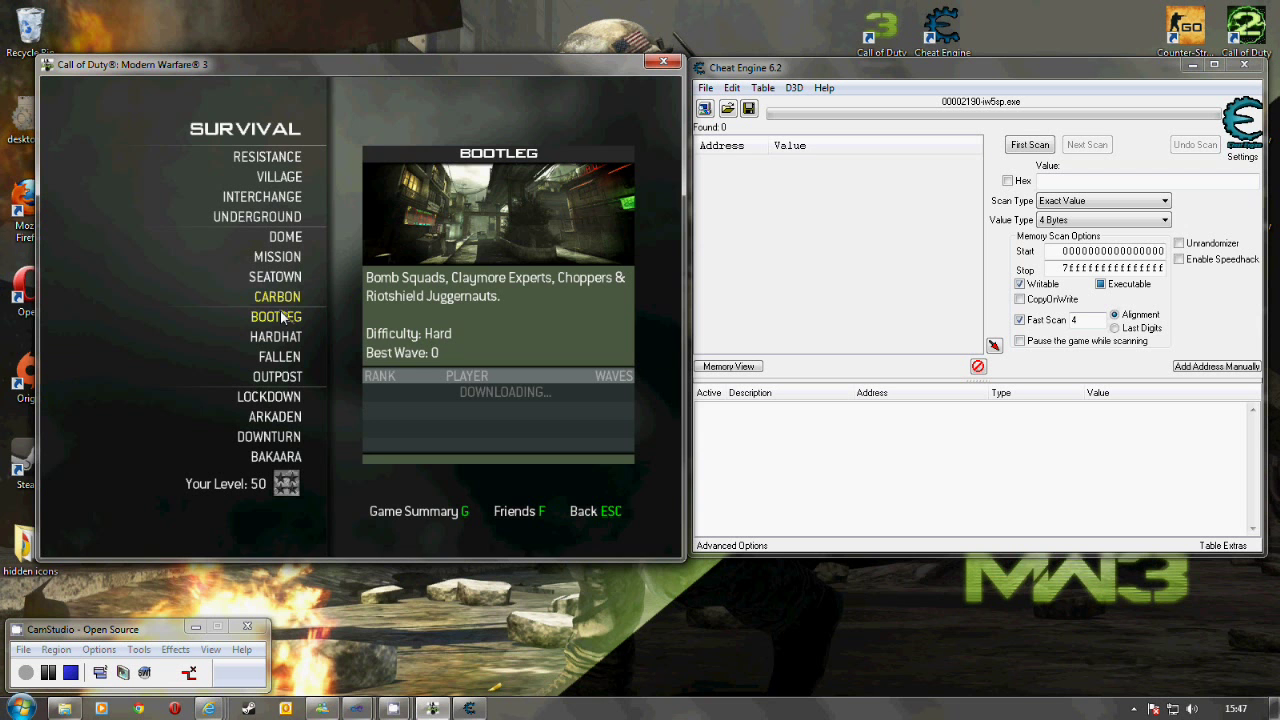
click(271, 156)
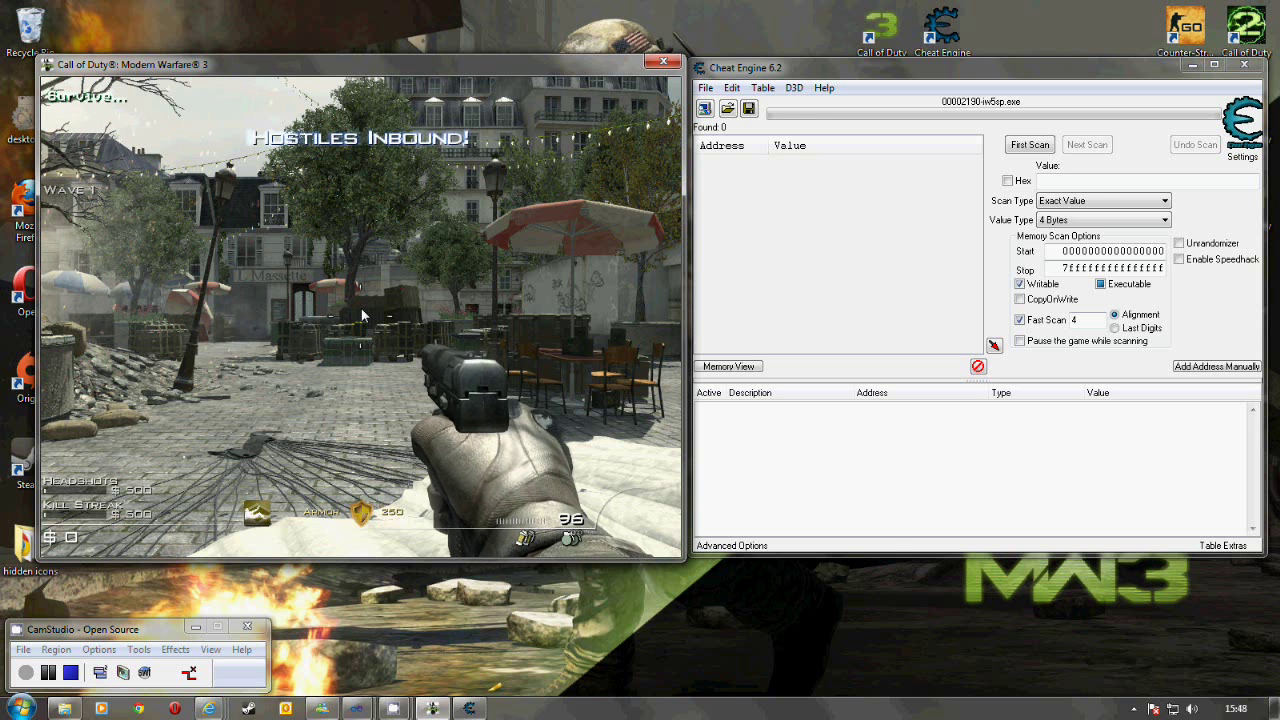
Pause the game, scan memory for armor value 250, and rescan down to 2,160 matches
key(Escape)
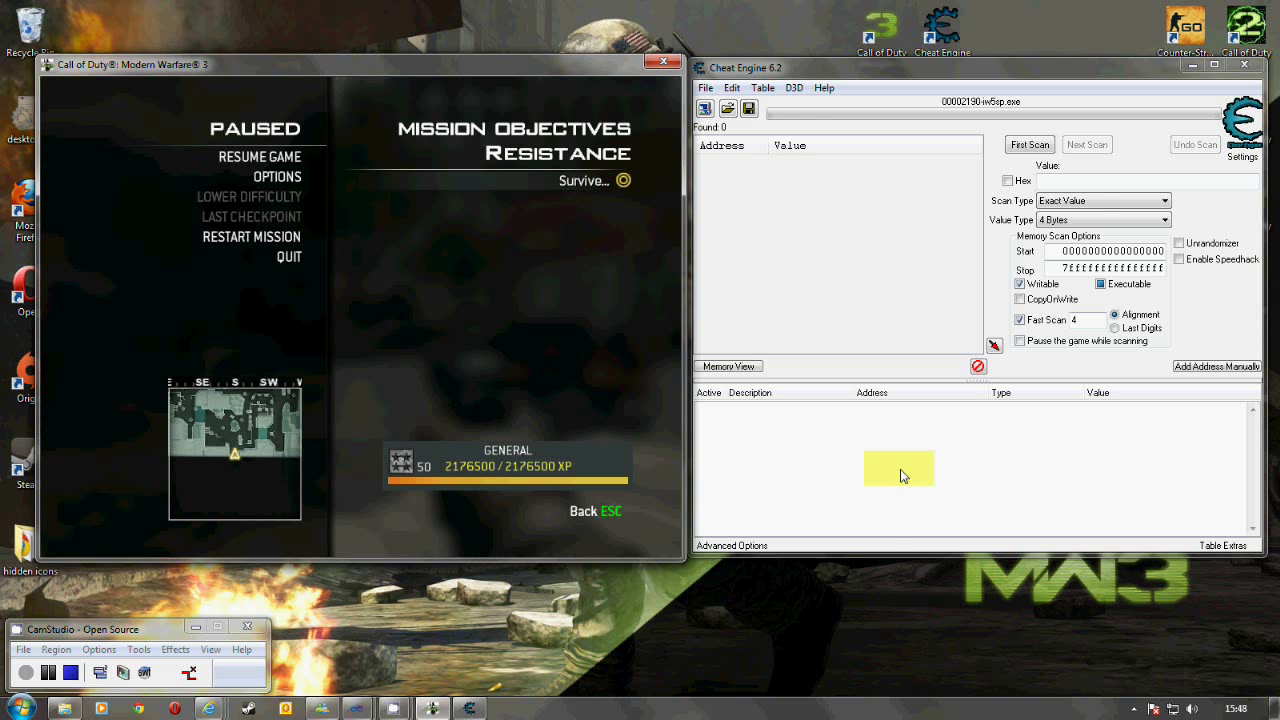
click(1060, 183)
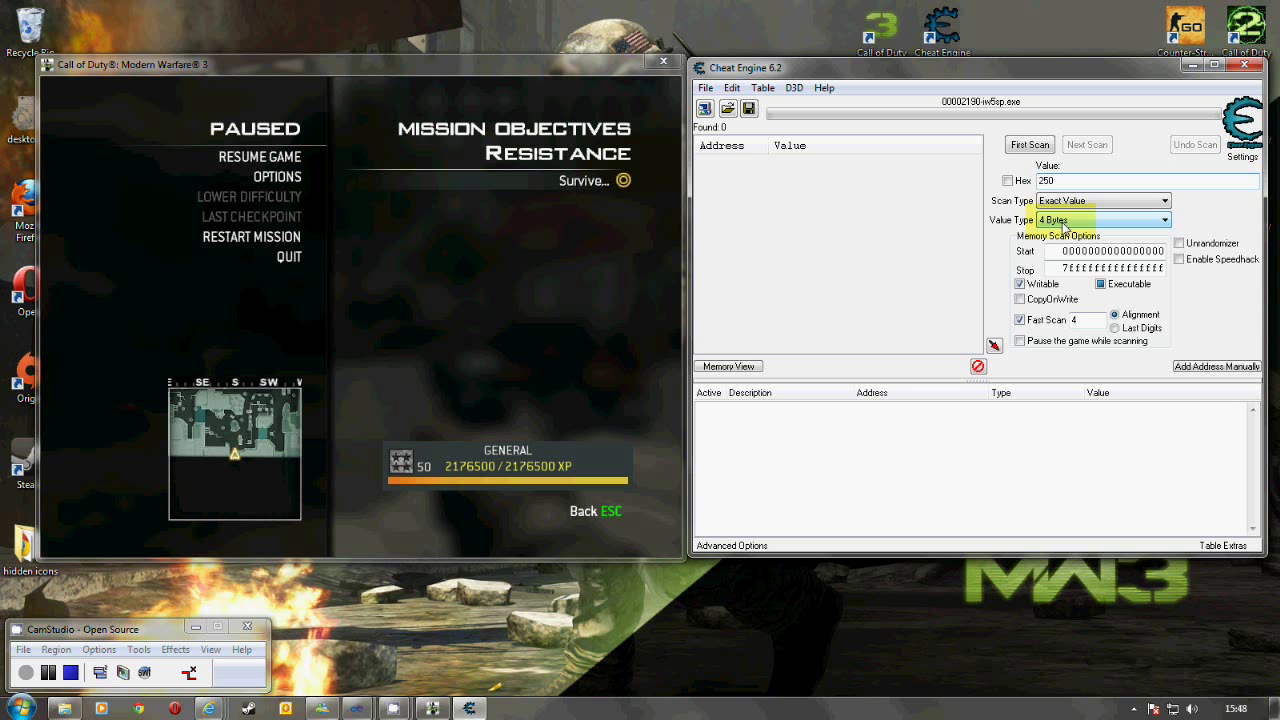
click(1036, 149)
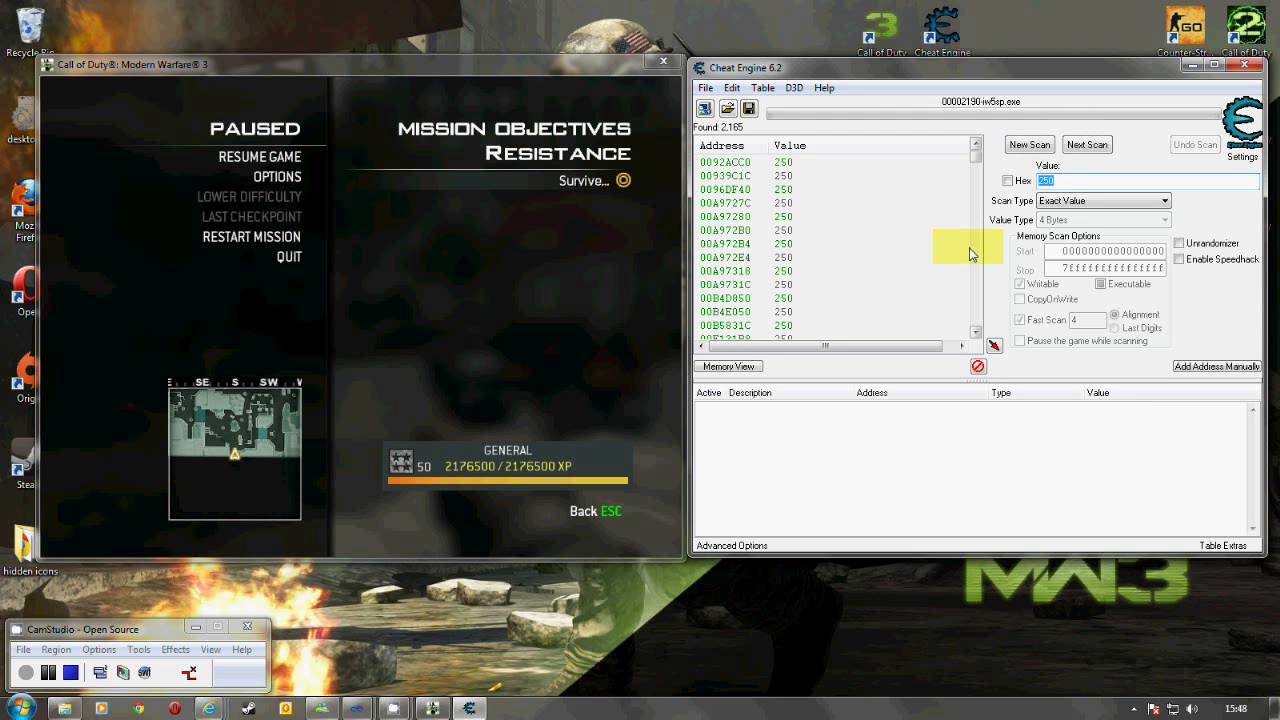
click(1094, 146)
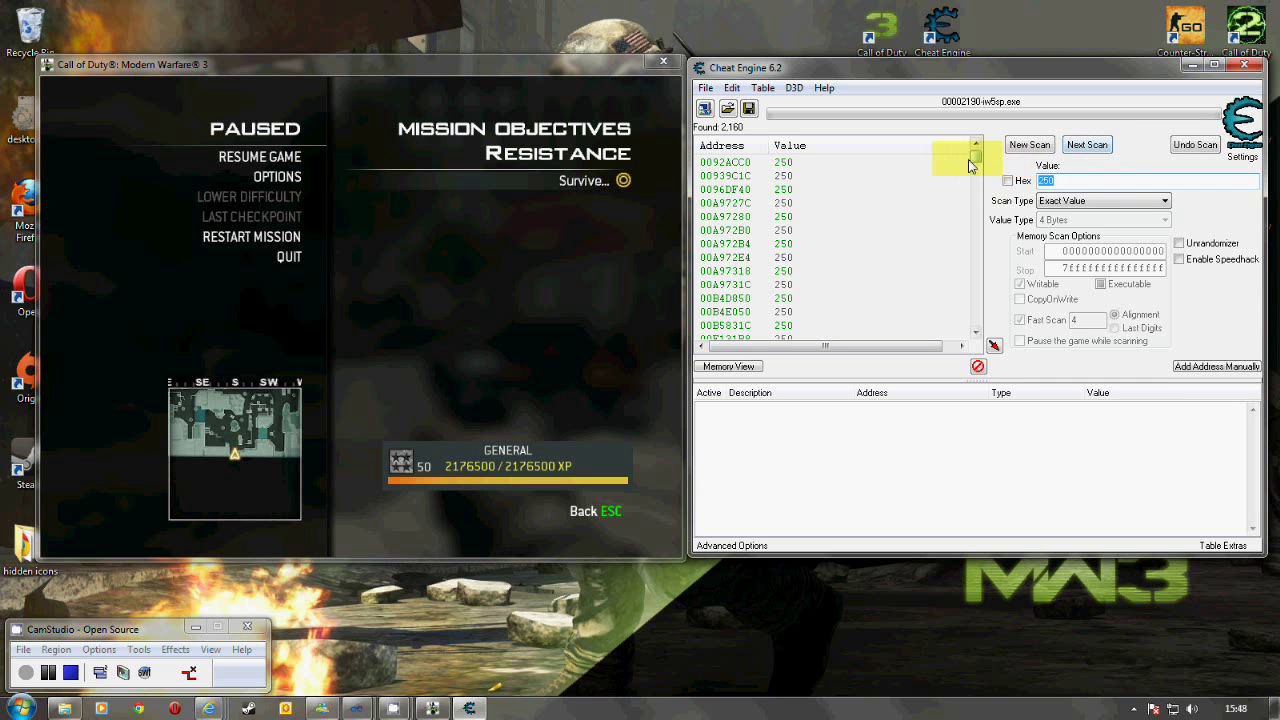
mouse_move(977, 158)
mouse_down()
mouse_move(978, 352)
mouse_move(977, 155)
mouse_up()
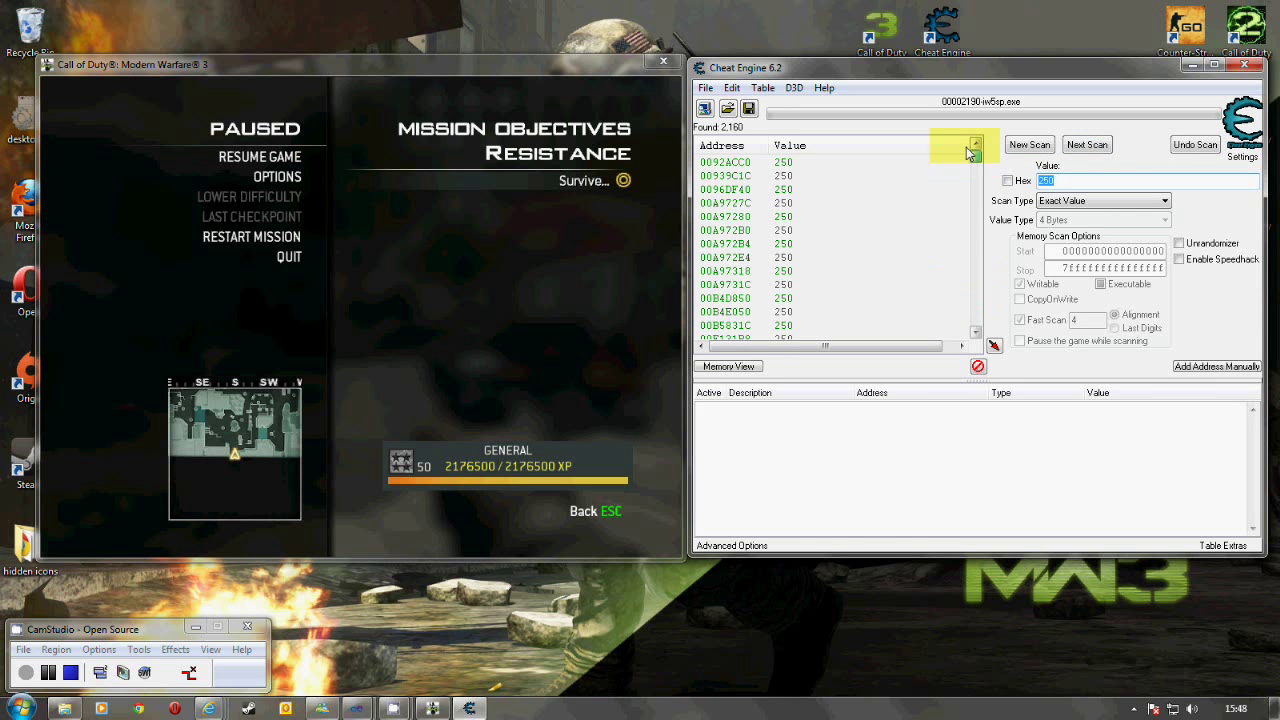
Resume the Survival match, take damage until armor reads 218, then pause again
click(350, 195)
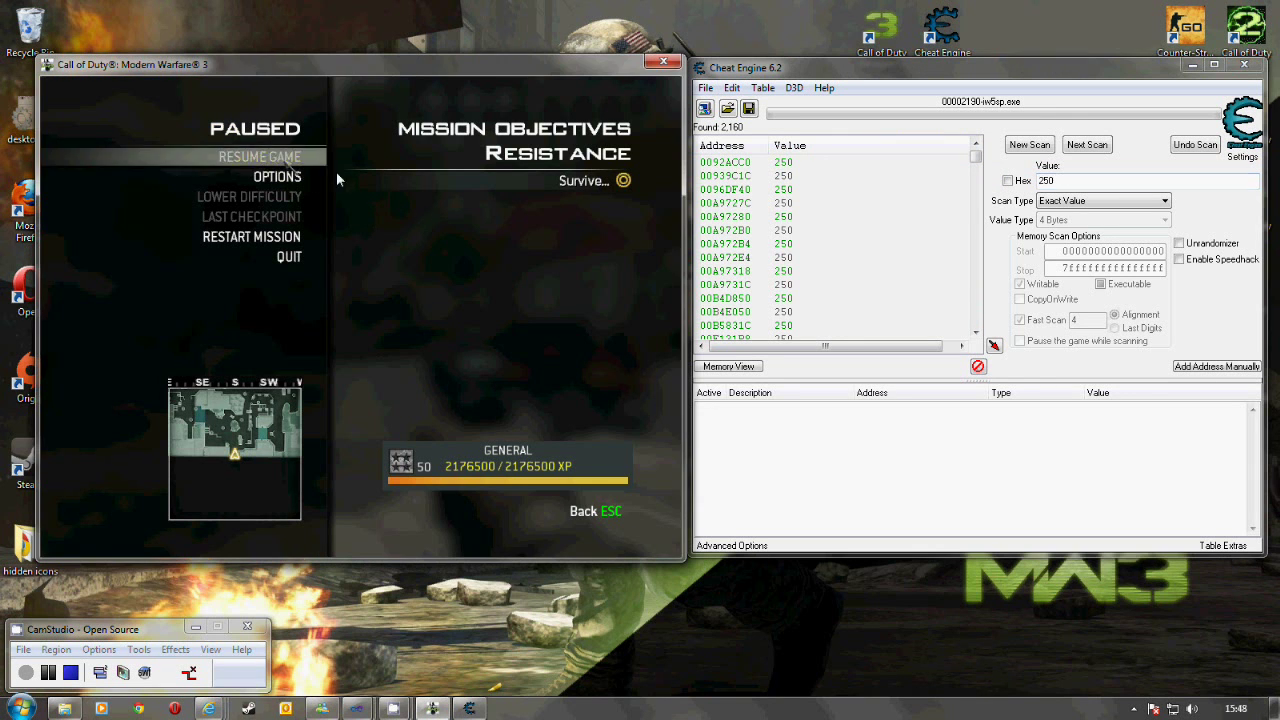
click(262, 158)
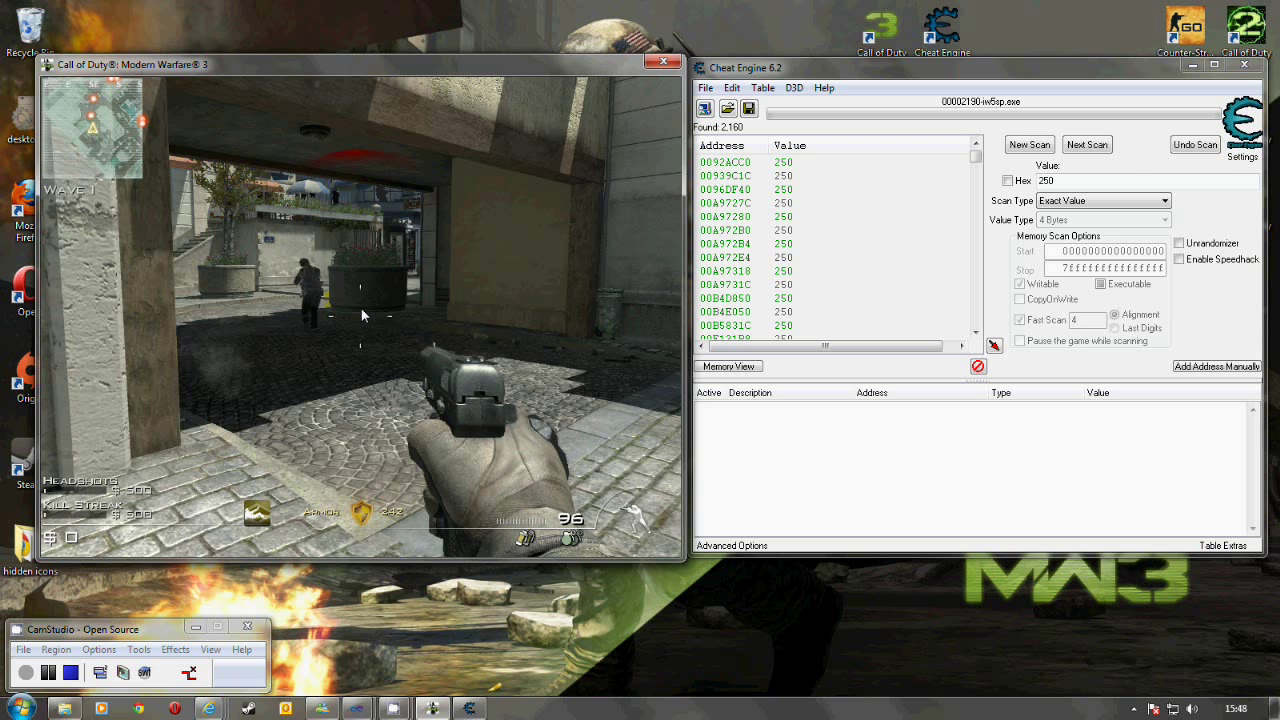
key(Escape)
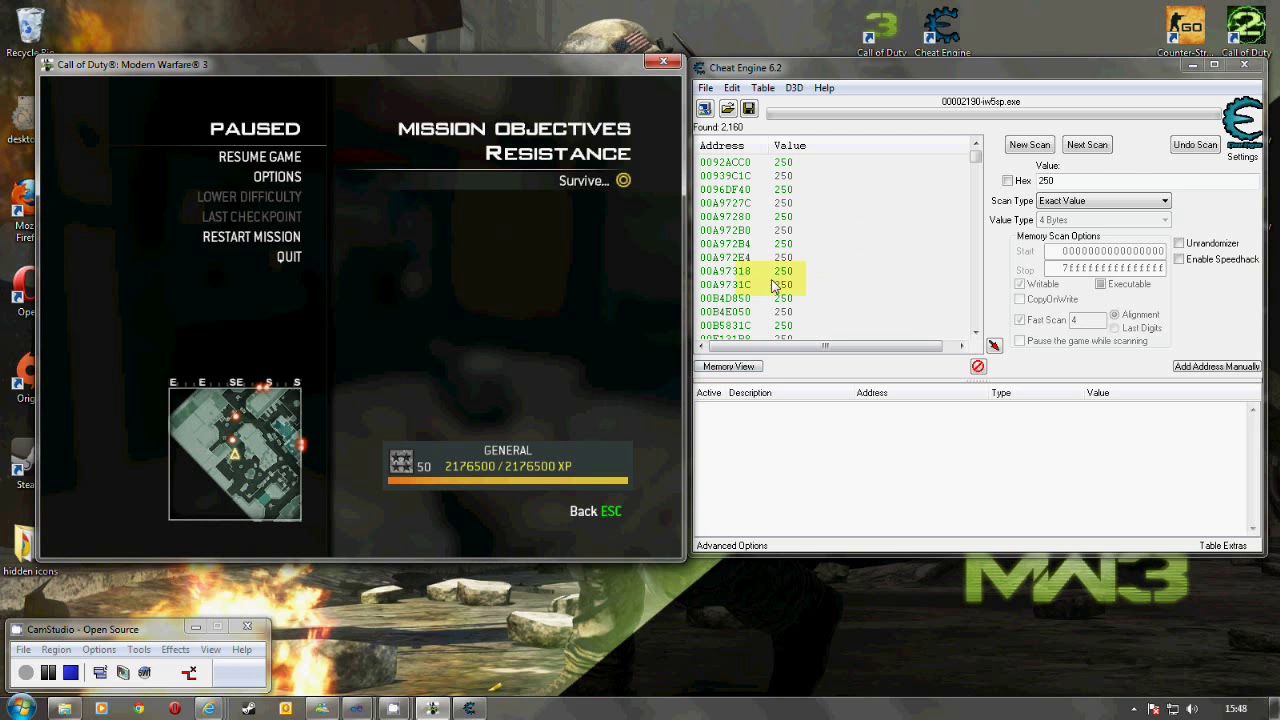
click(1060, 180)
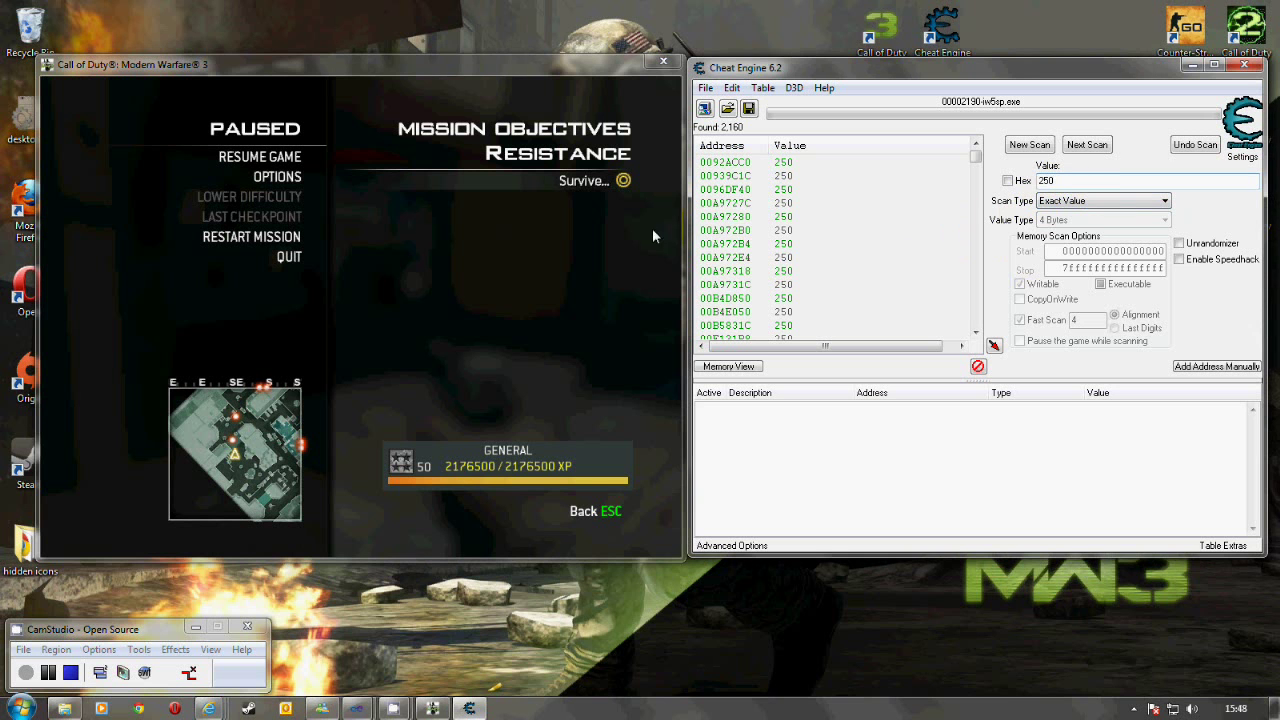
click(288, 157)
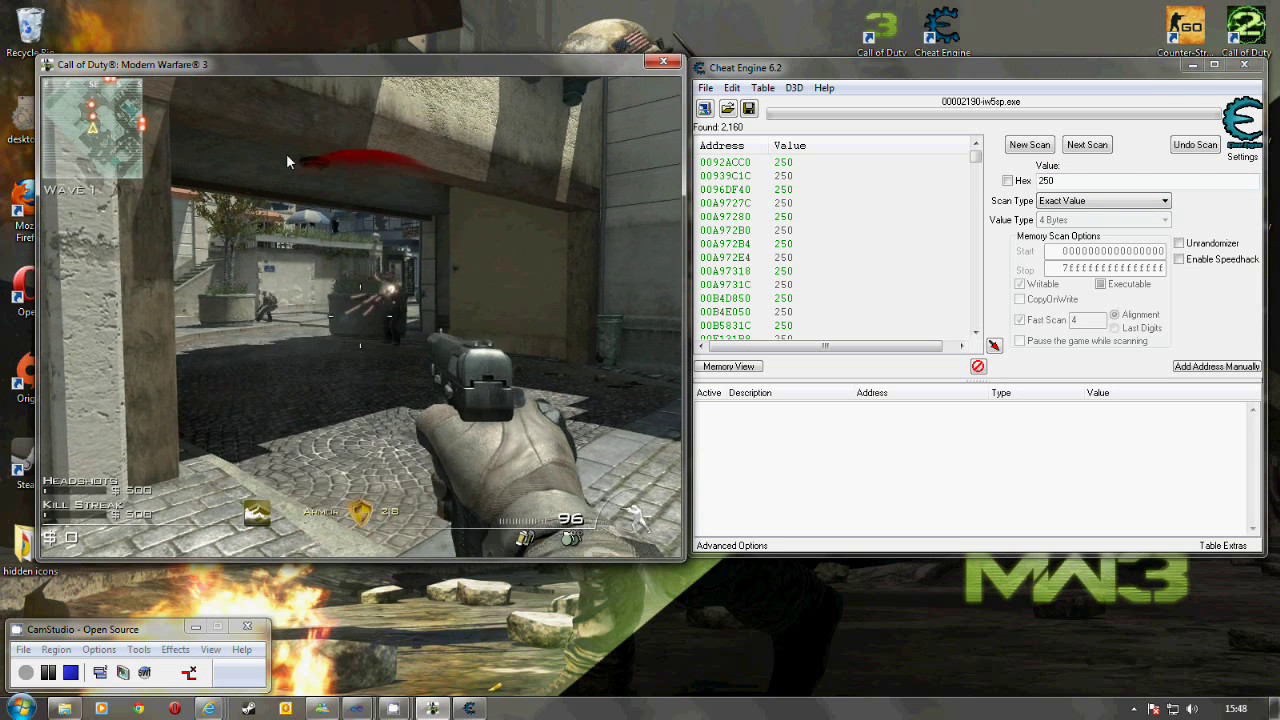
key(Escape)
Rescan for 218 and add the two matching addresses, 01B2D580 and 01A67230, to the table
double_click(1045, 180)
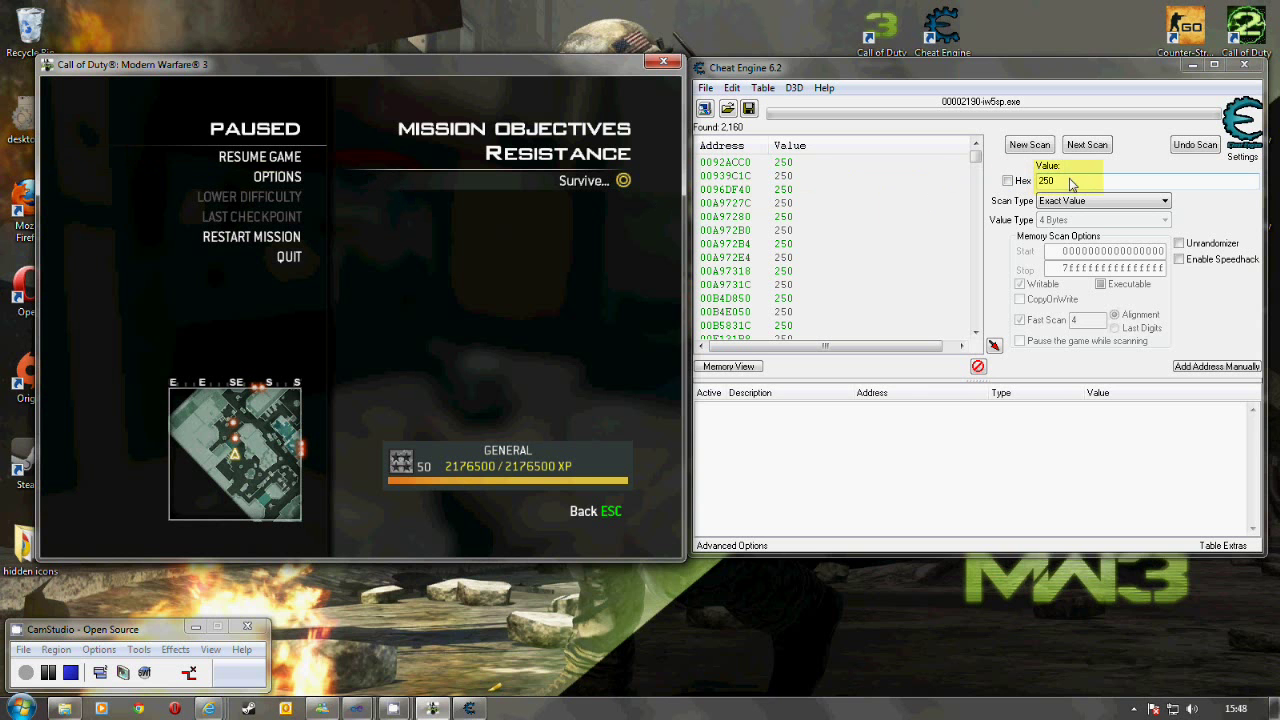
text(218)
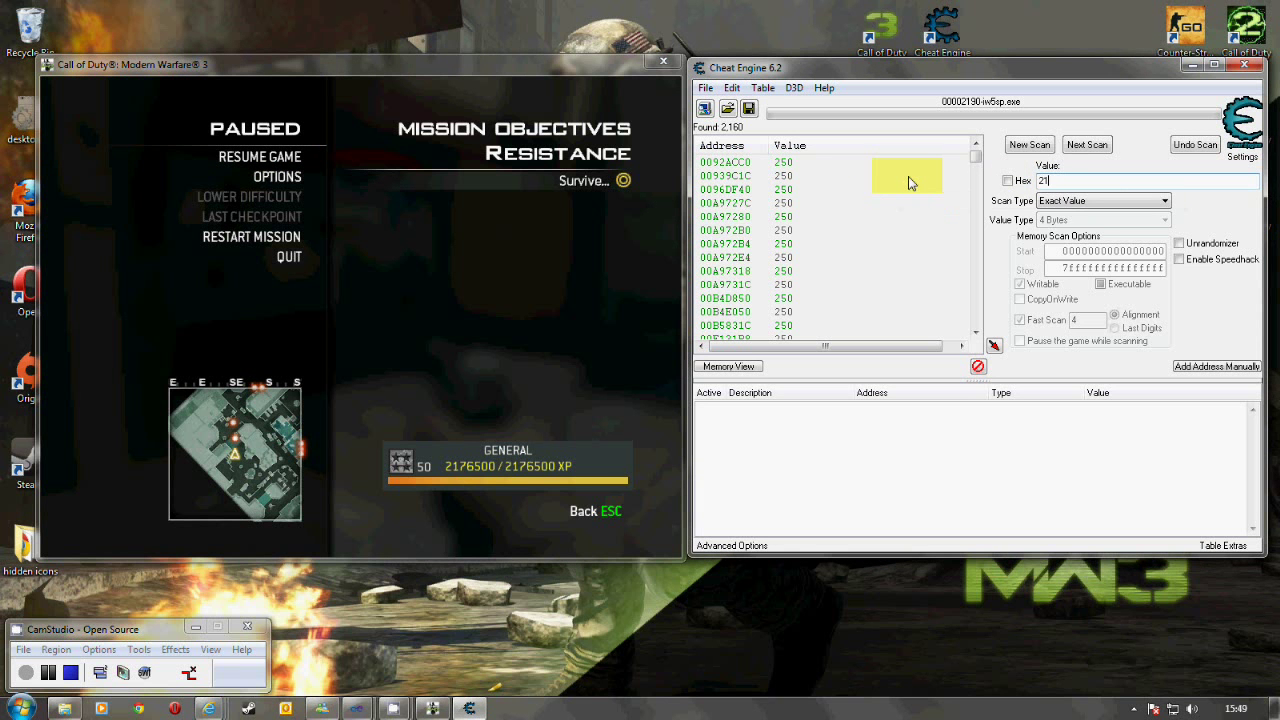
click(1089, 145)
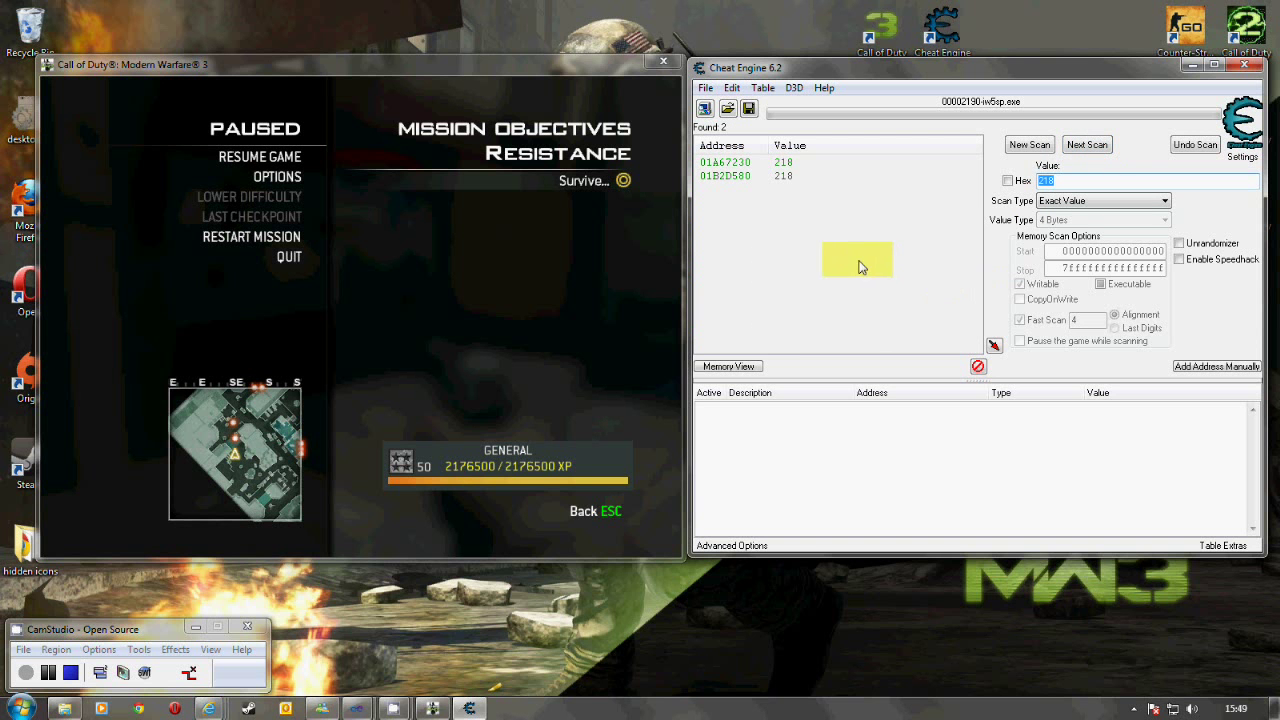
double_click(741, 177)
double_click(743, 164)
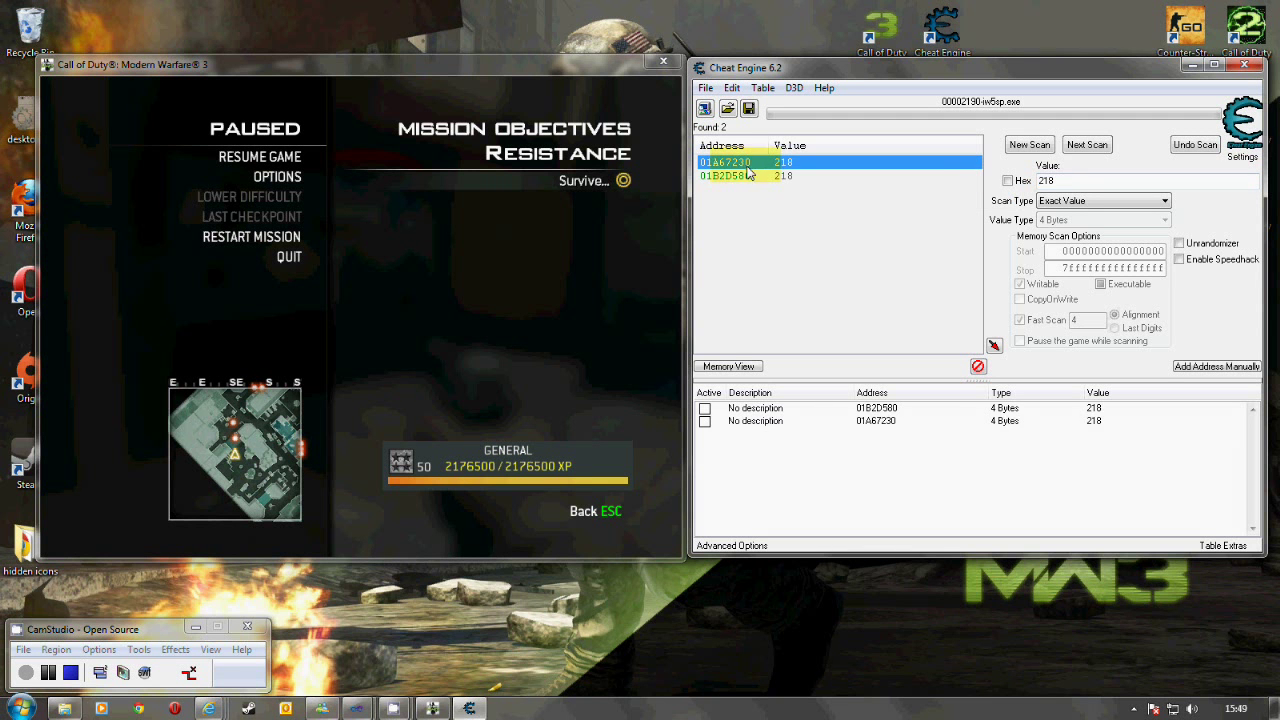
Set the values of both entries, 01B2D580 and 01A67230, to 500
double_click(1094, 409)
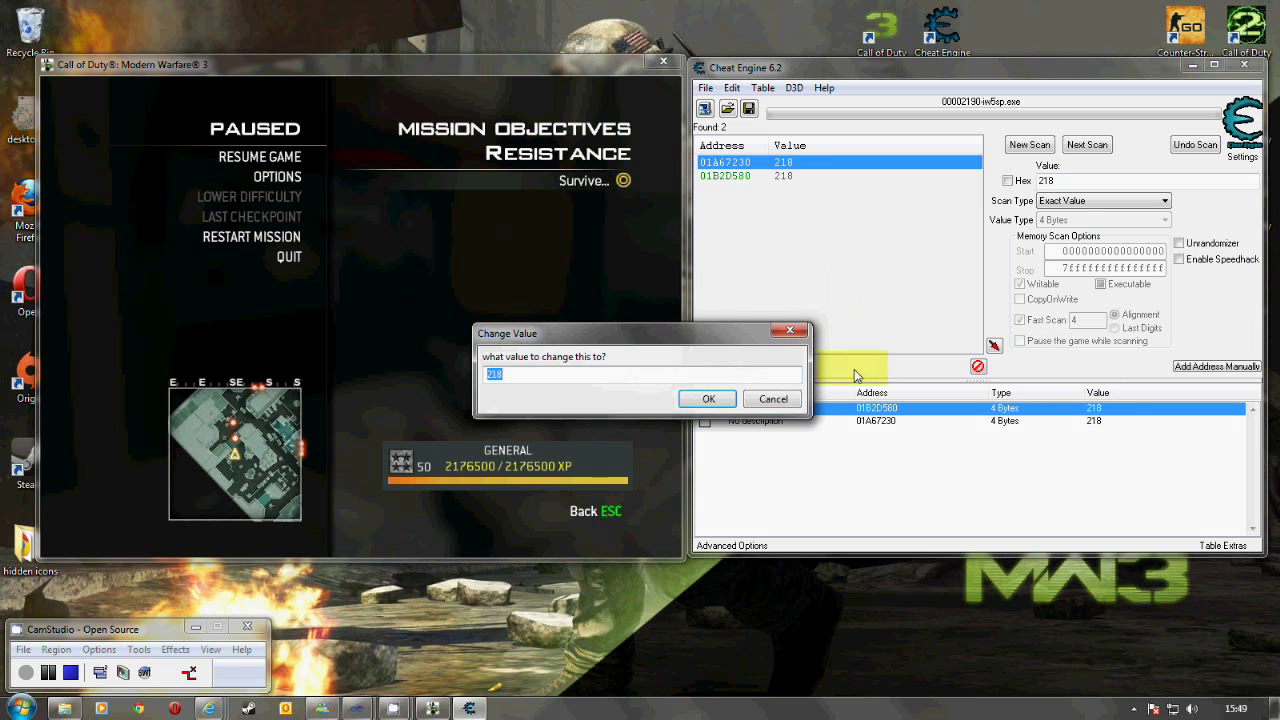
text(500)
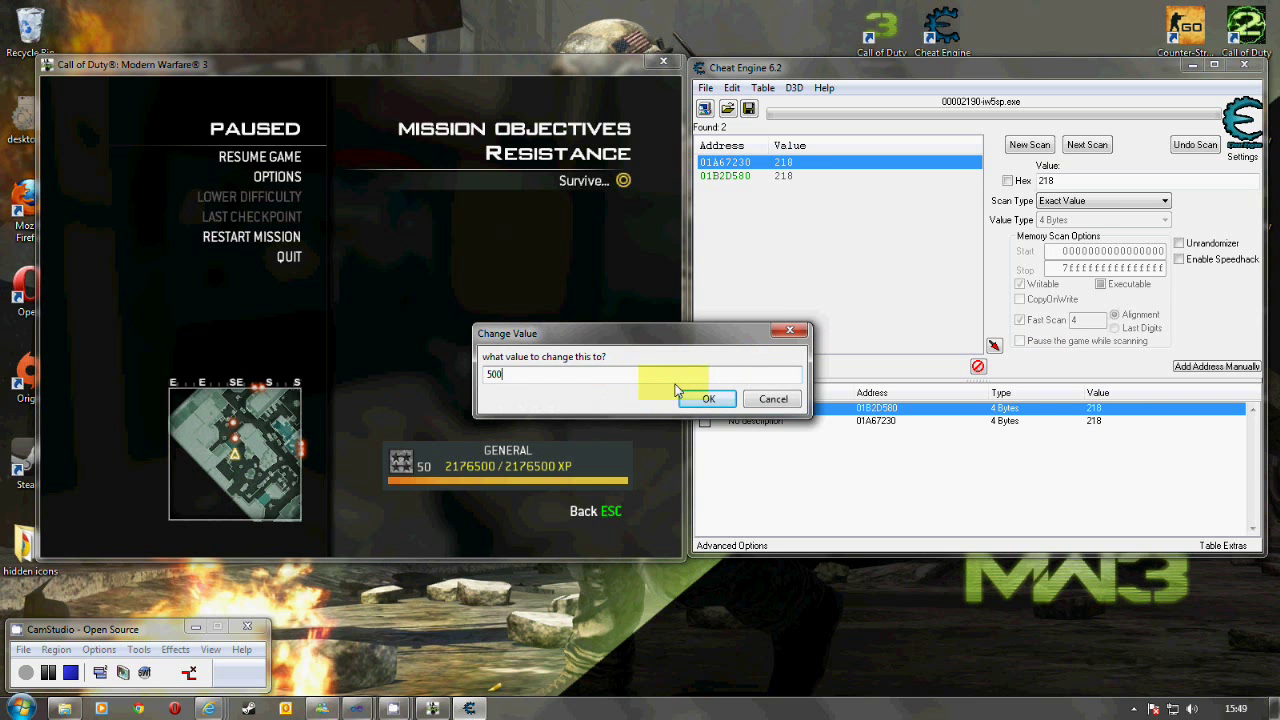
click(708, 399)
double_click(1094, 421)
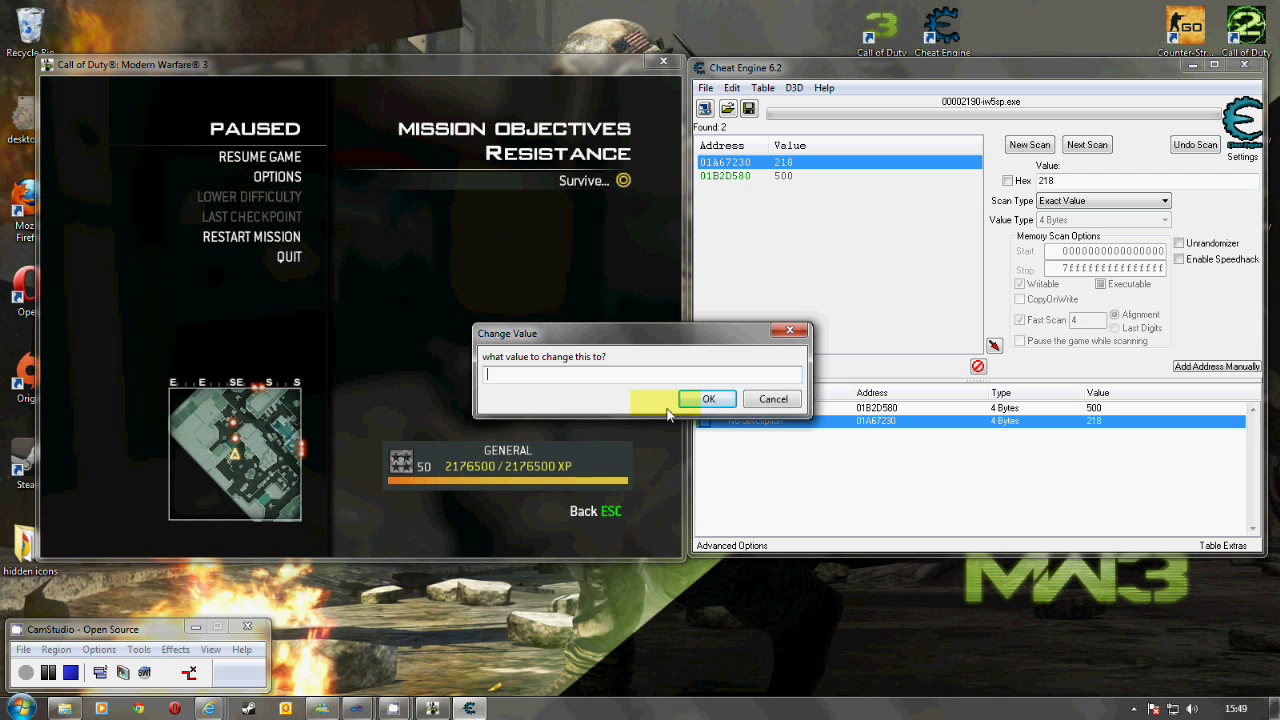
text(500)
click(708, 399)
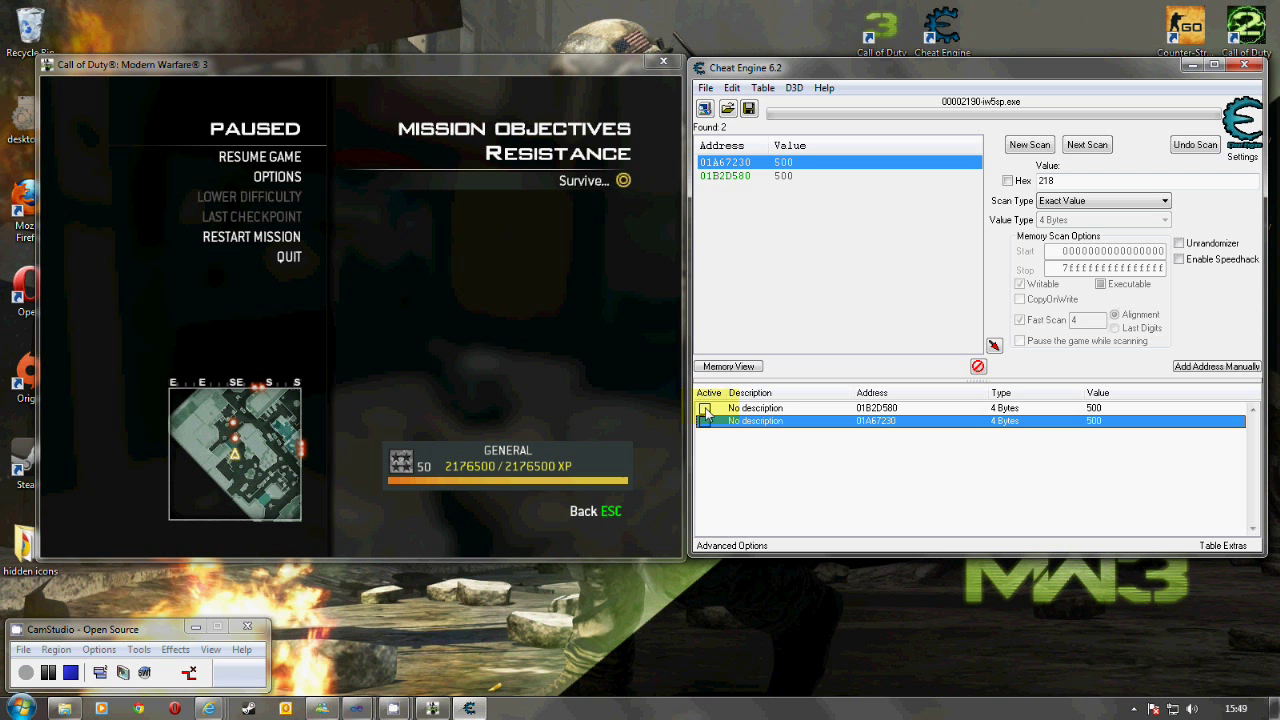
Activate the 01B2D580 and 01A67230 entries to freeze them at 500
click(705, 408)
click(705, 421)
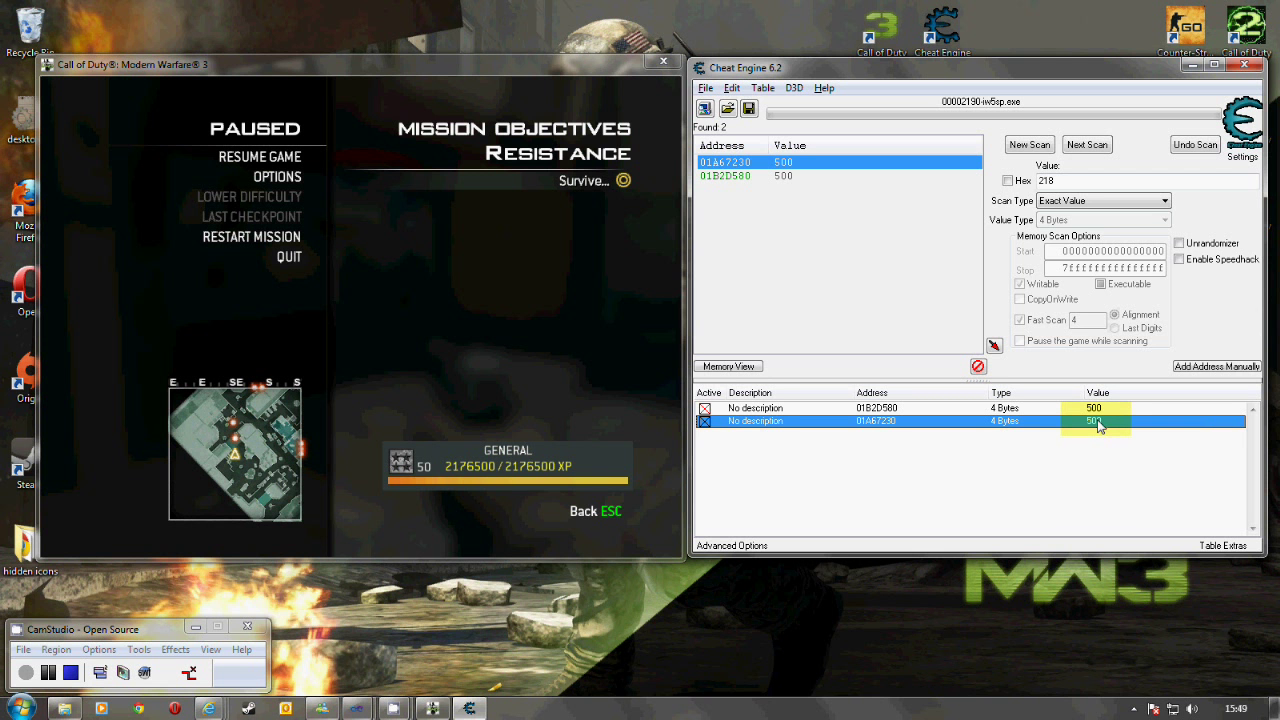
Resume the Survival match and advance forward with W while armor holds at 500
click(255, 157)
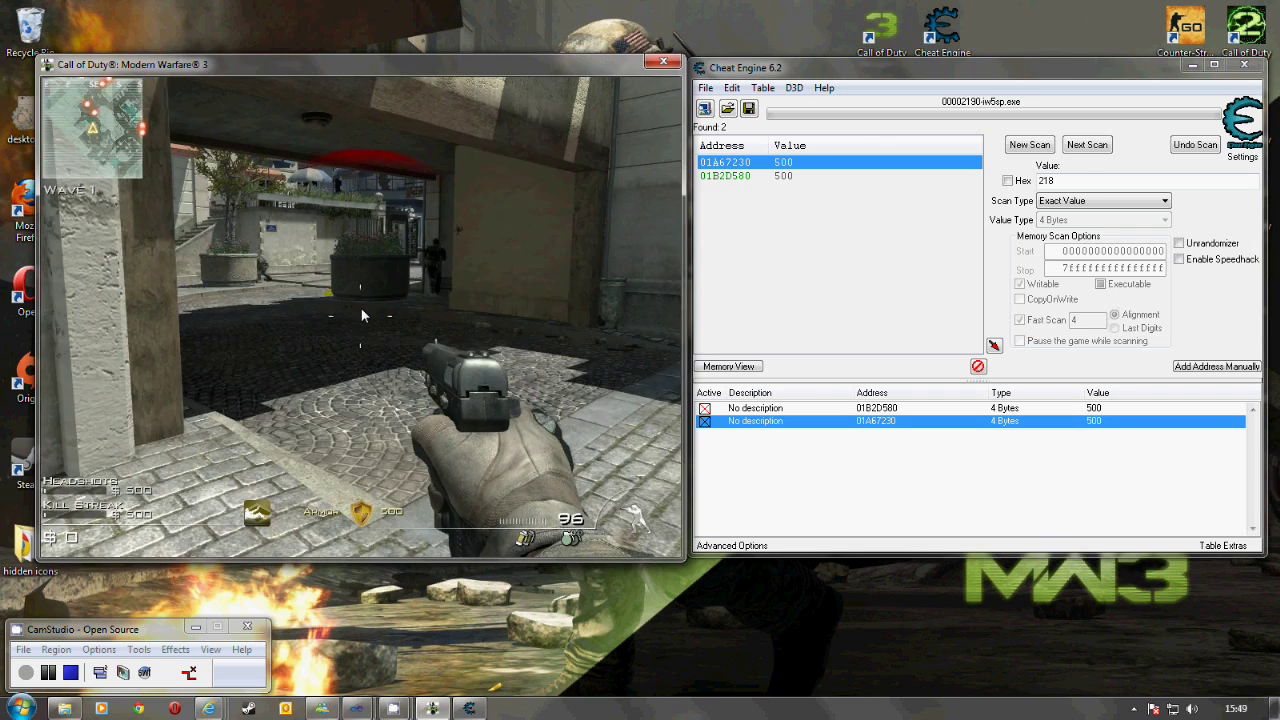
key(w)
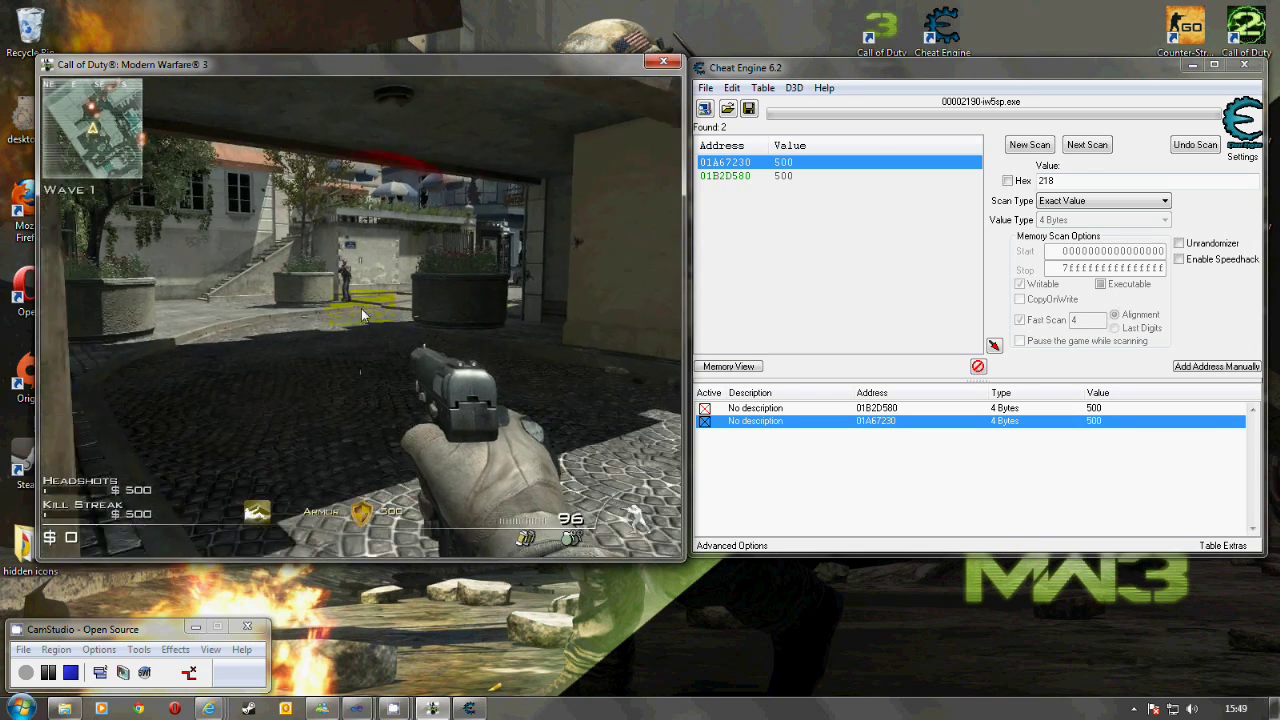
key(w)
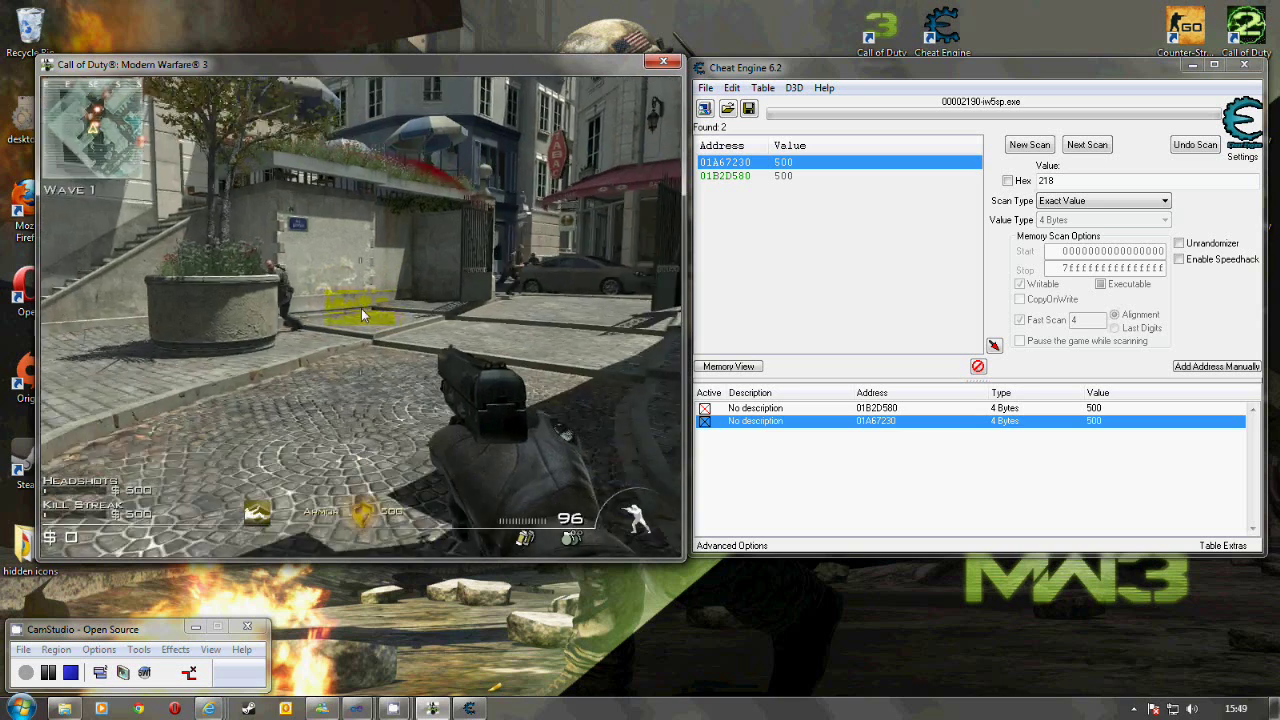
key(w)
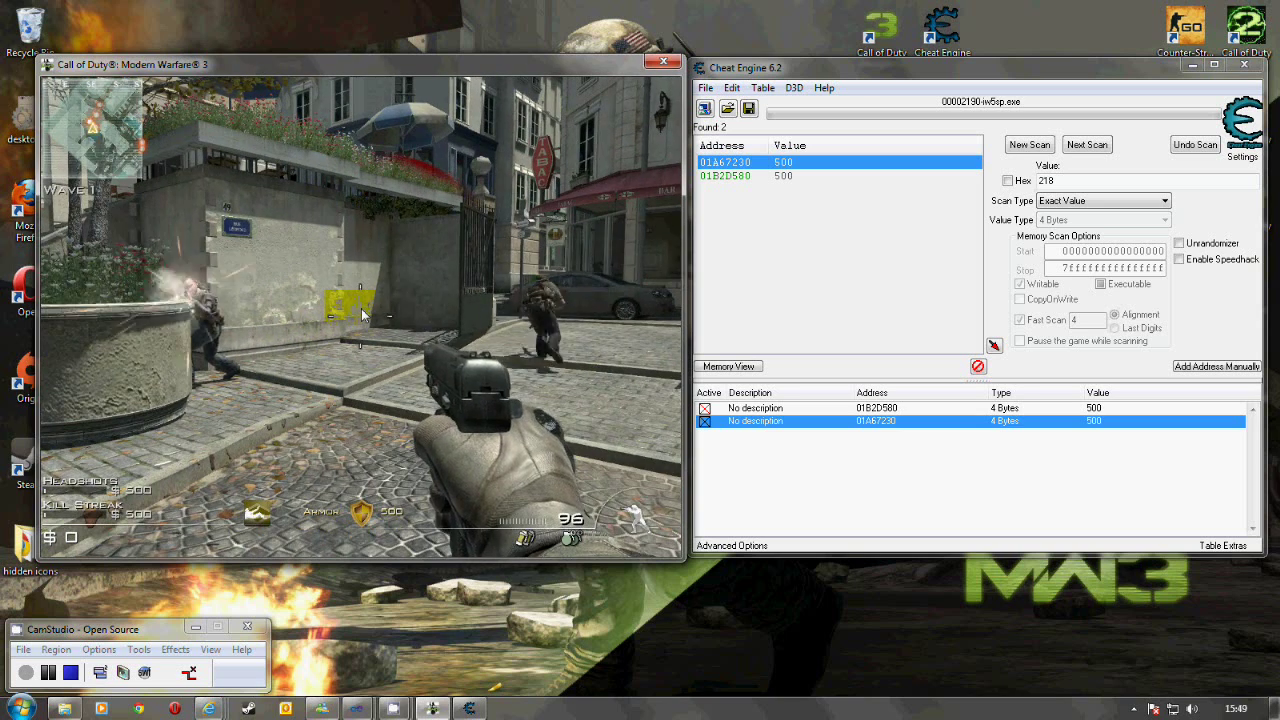